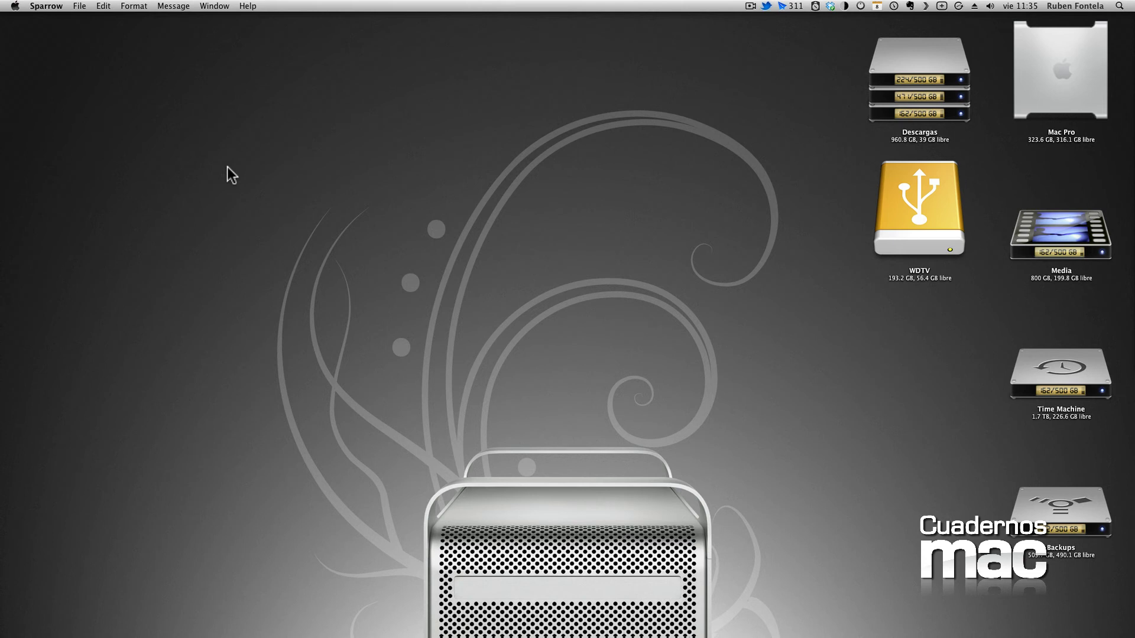
Open System Preferences, search for "apaga" and open the Economizador settings.
click(523, 577)
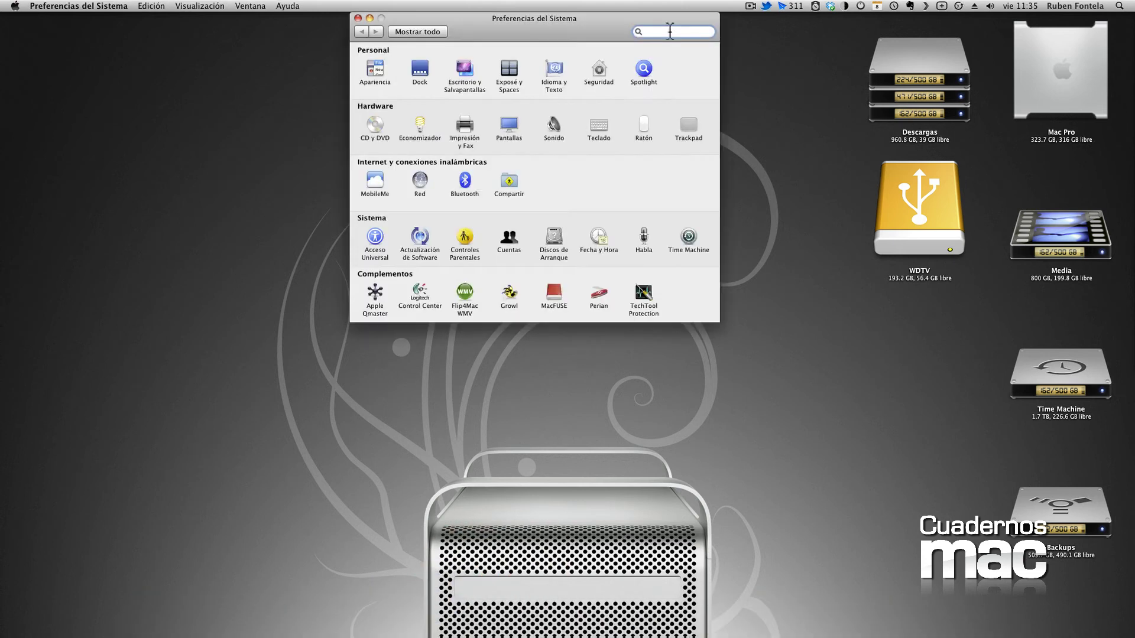
text(apaga)
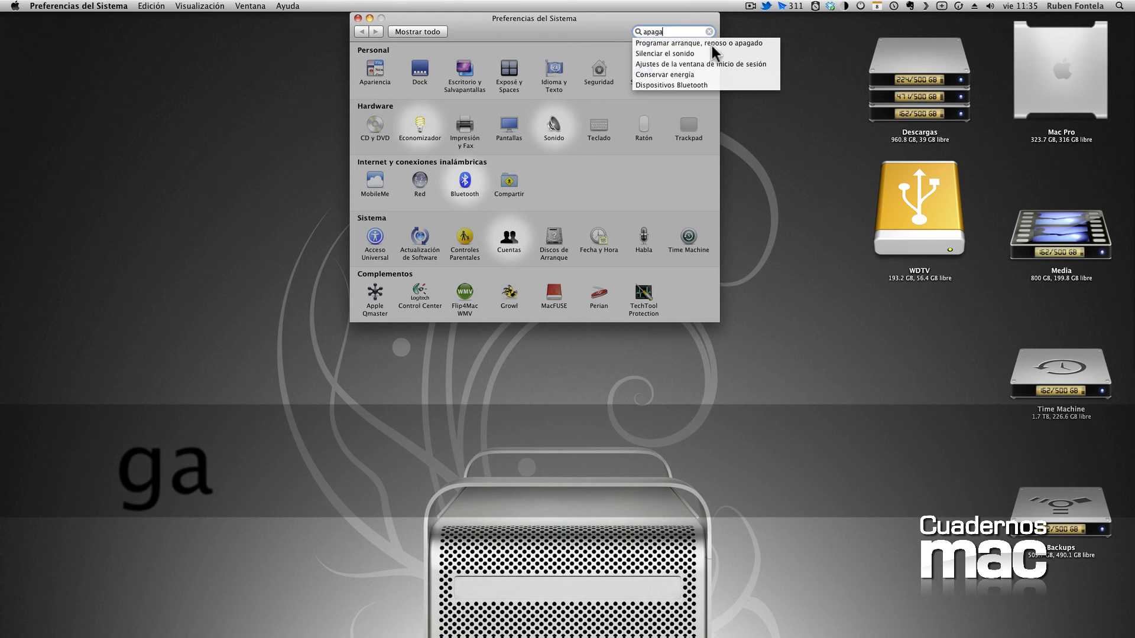
click(718, 44)
click(421, 131)
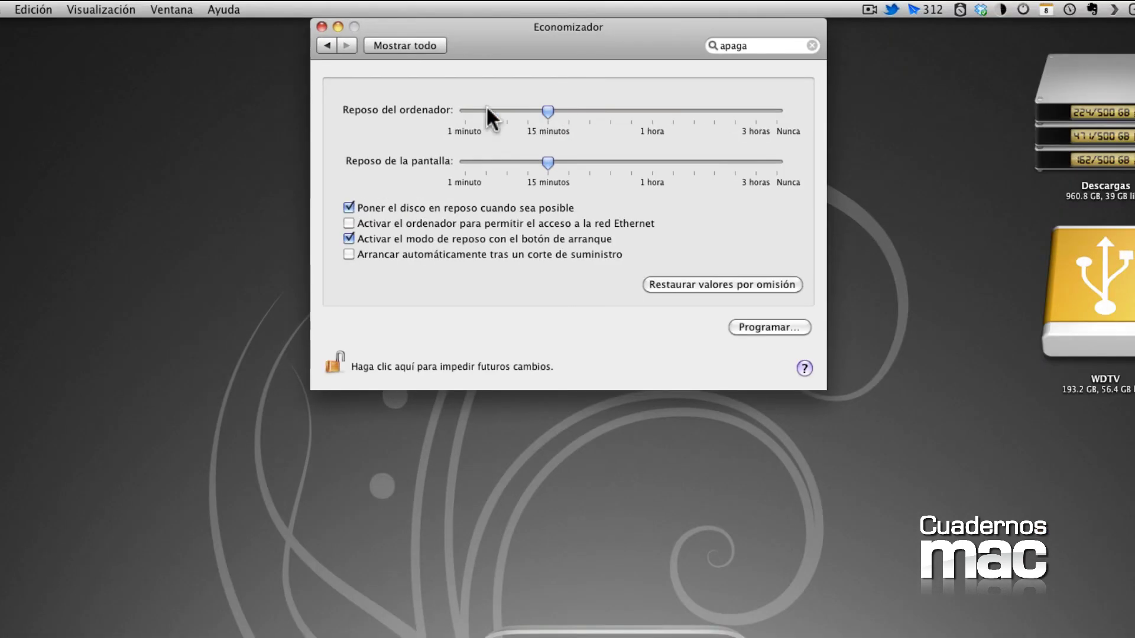
Try to schedule a shutdown with Apagar equipo on Todos los días, discard the schedule and close the preferences.
click(763, 327)
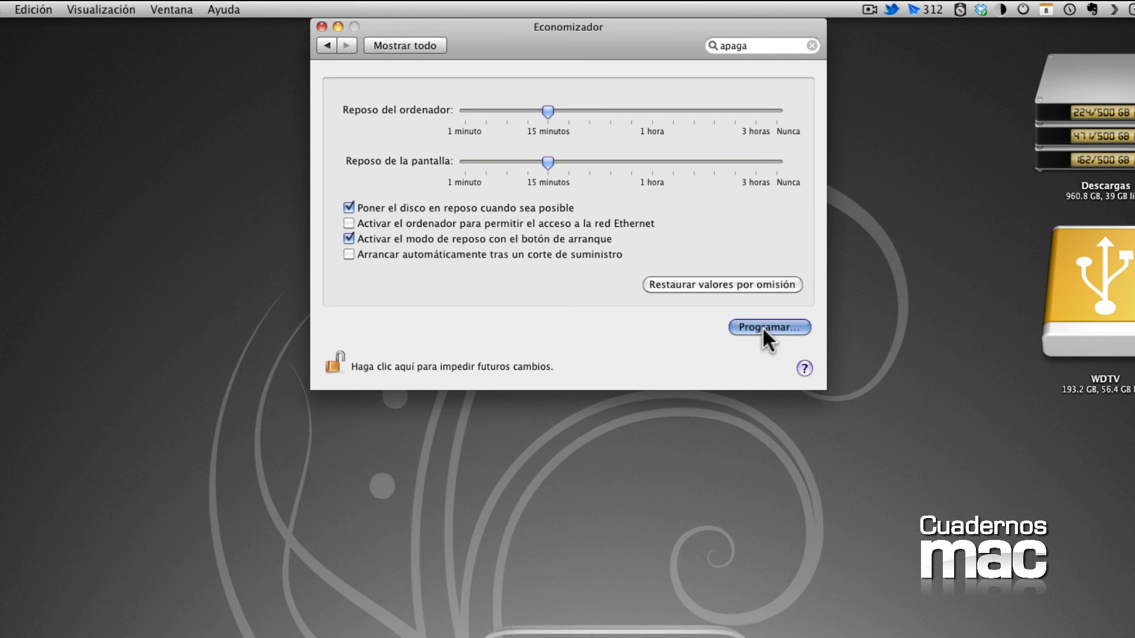
click(392, 117)
click(441, 118)
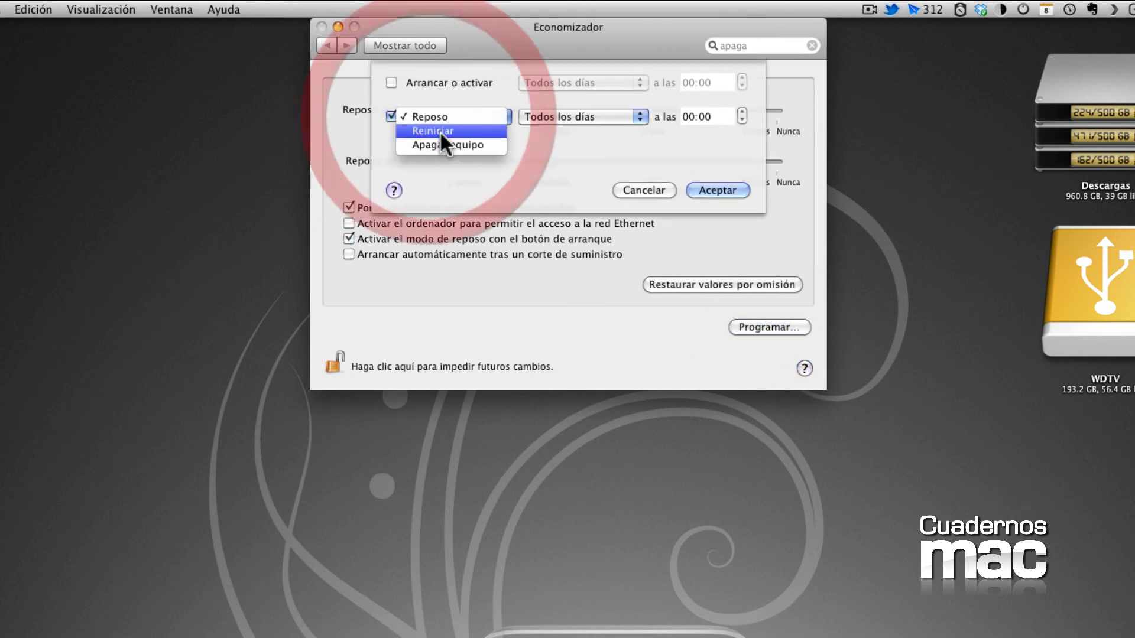
click(448, 145)
click(558, 116)
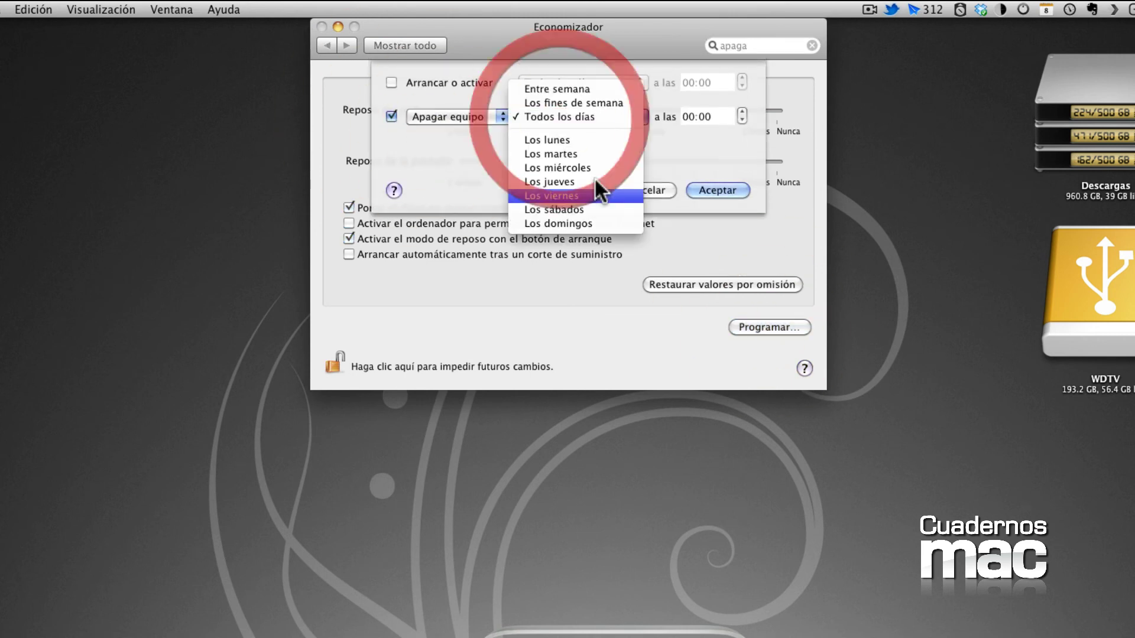
click(680, 130)
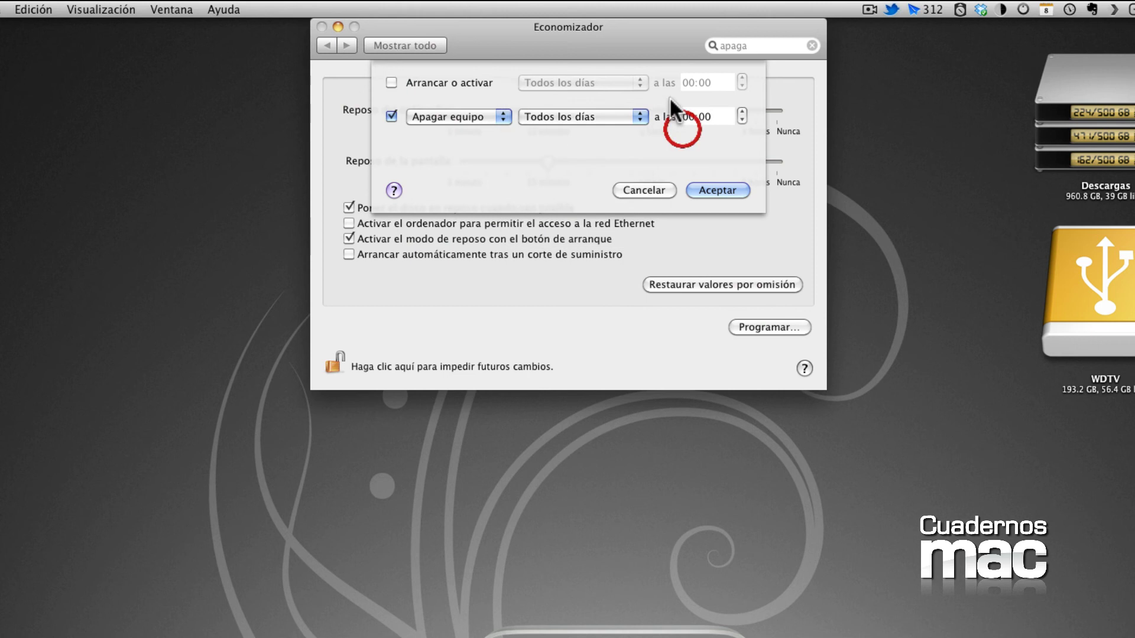
click(650, 189)
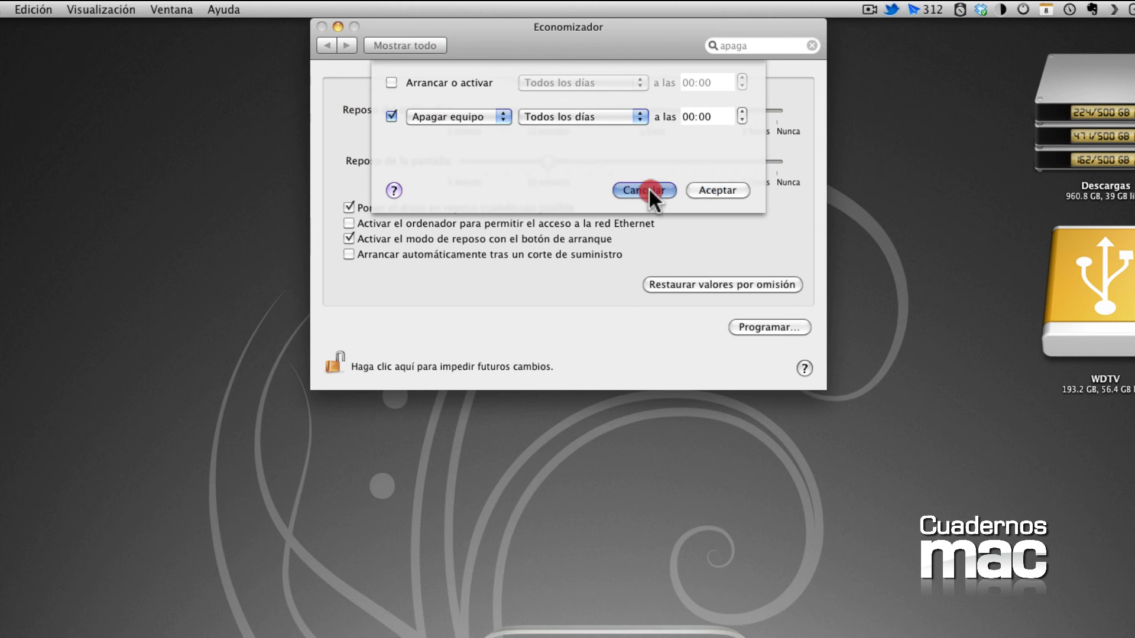
click(323, 28)
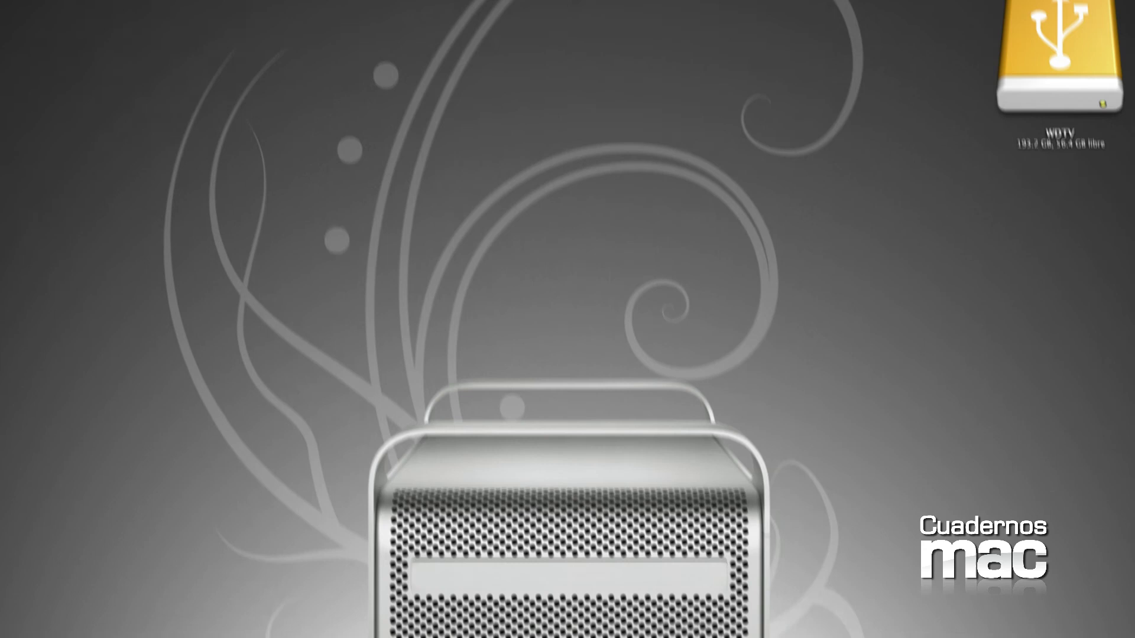
Switch to Sleepy and move its window slightly lower on the desktop.
mouse_move(696, 632)
click(638, 597)
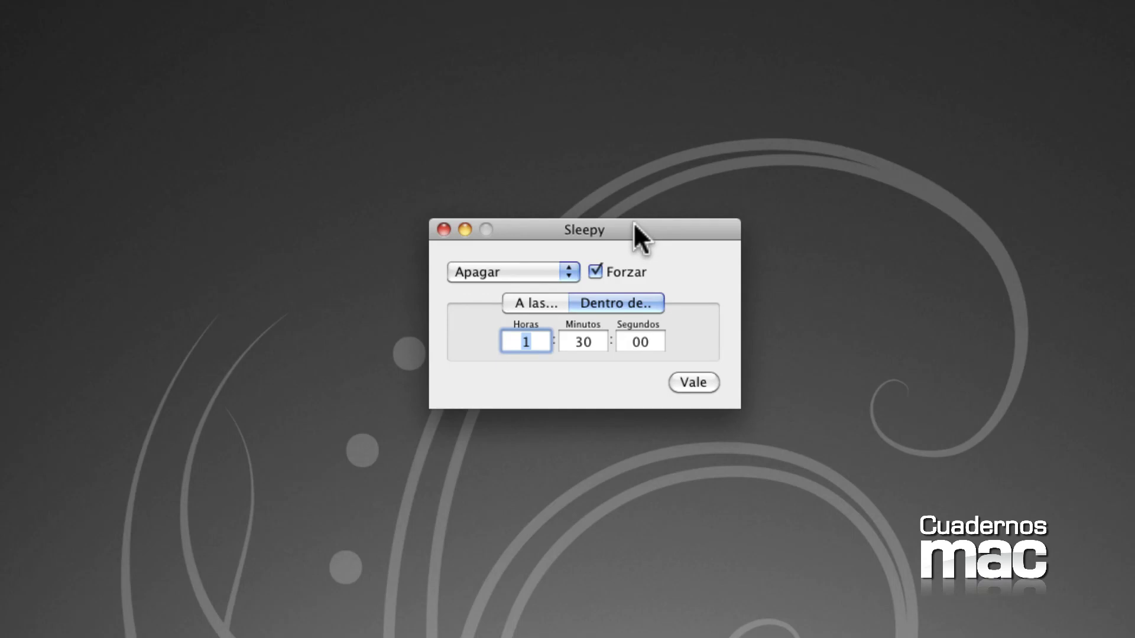
drag(633, 225, 646, 279)
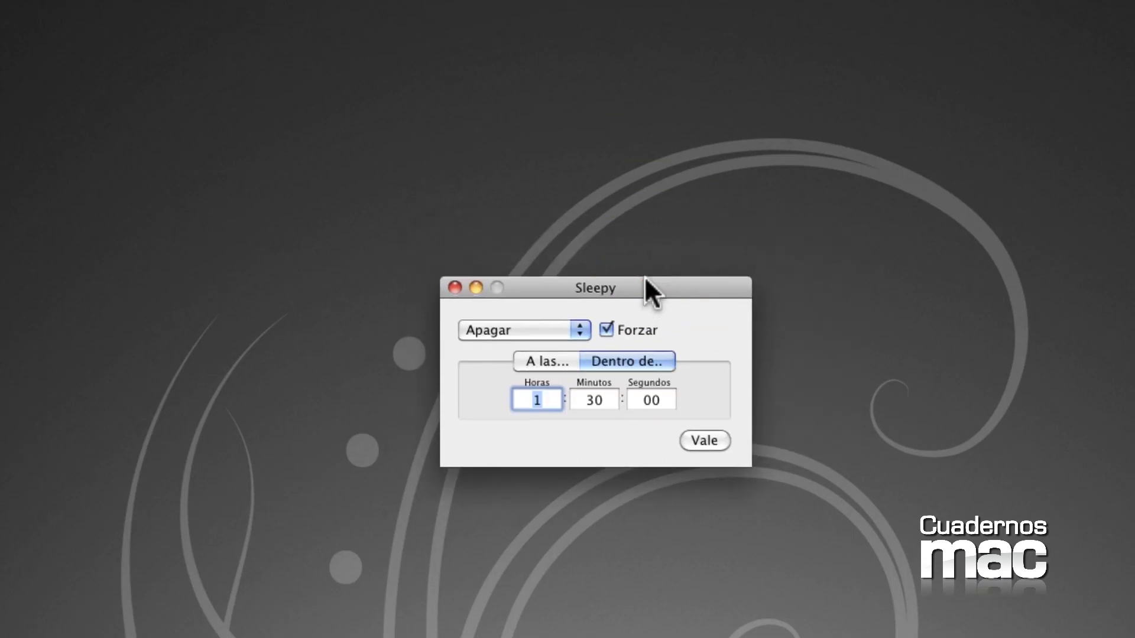
Examine the available power actions, the A las... and Dentro de... timing modes, and the Forzar option.
click(511, 326)
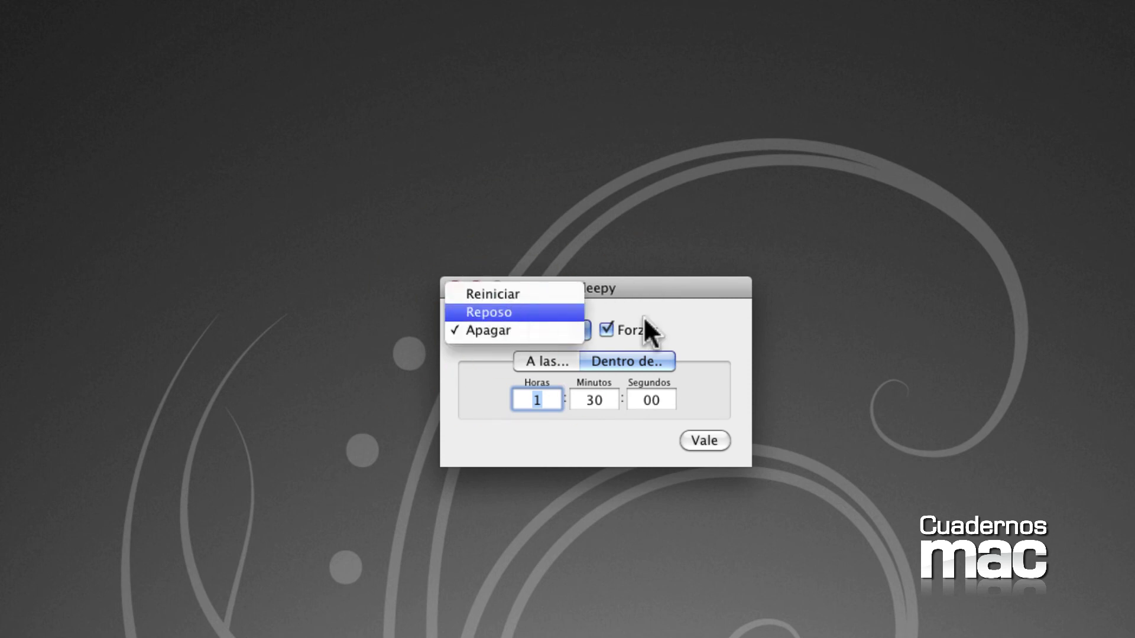
click(758, 326)
click(541, 359)
click(633, 359)
click(541, 359)
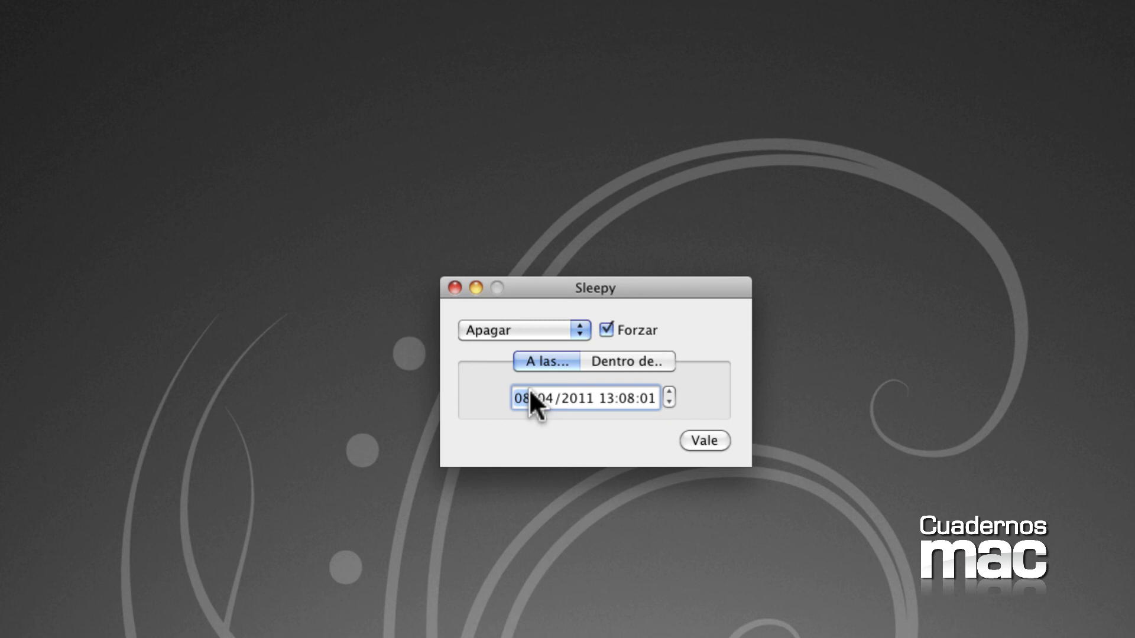
click(629, 360)
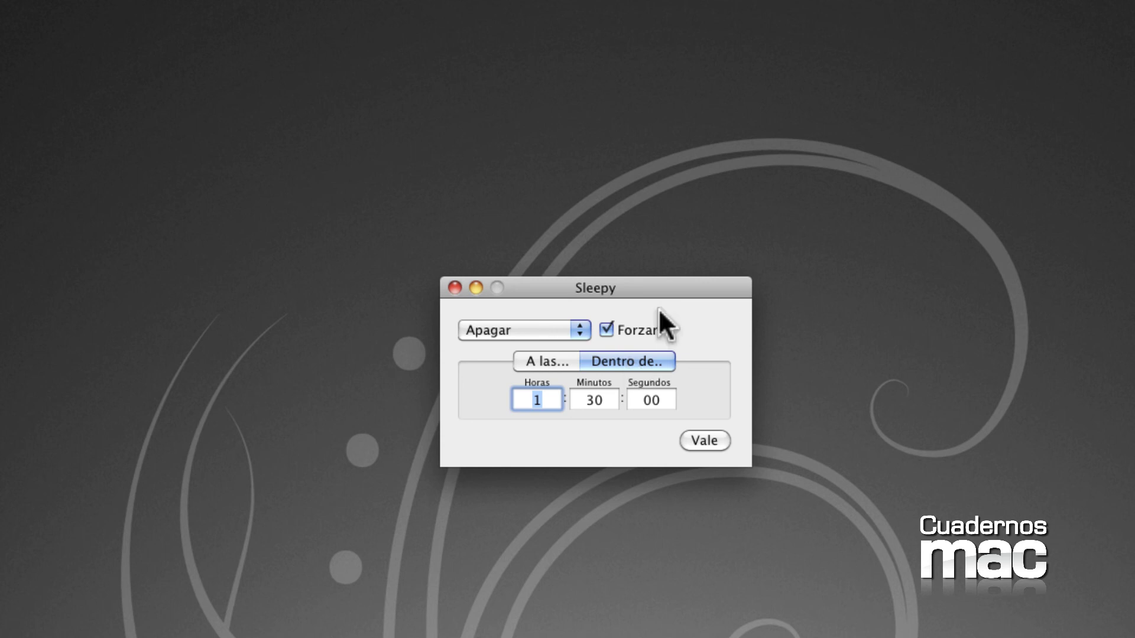
click(607, 329)
click(606, 330)
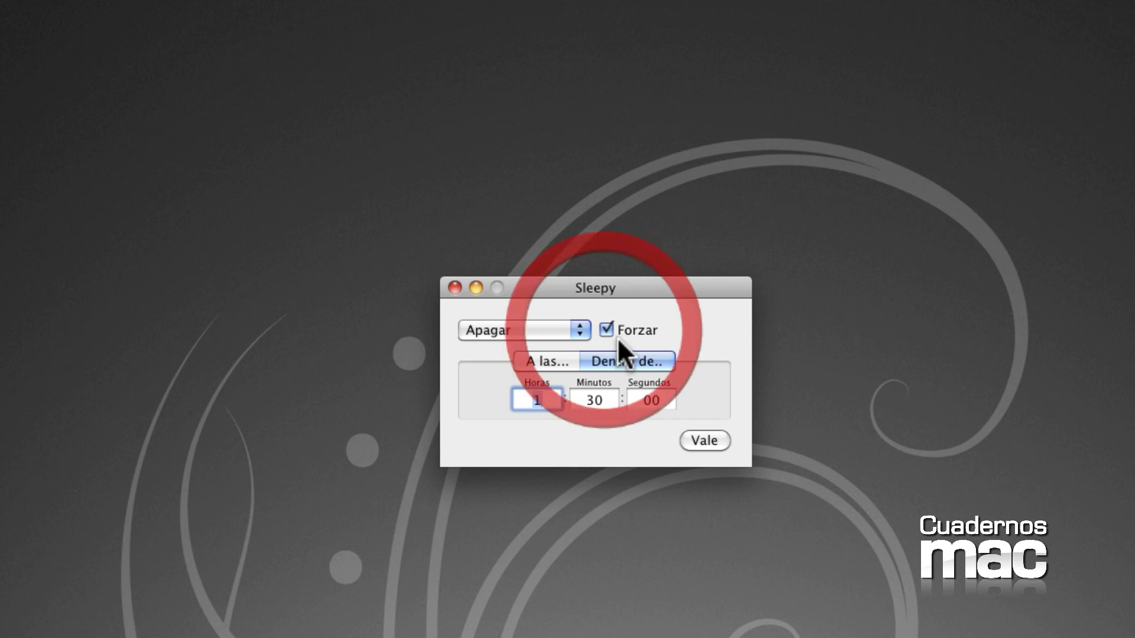
Set the delay's hours to 0 and start the forced shutdown countdown with 30 minutes.
text(0)
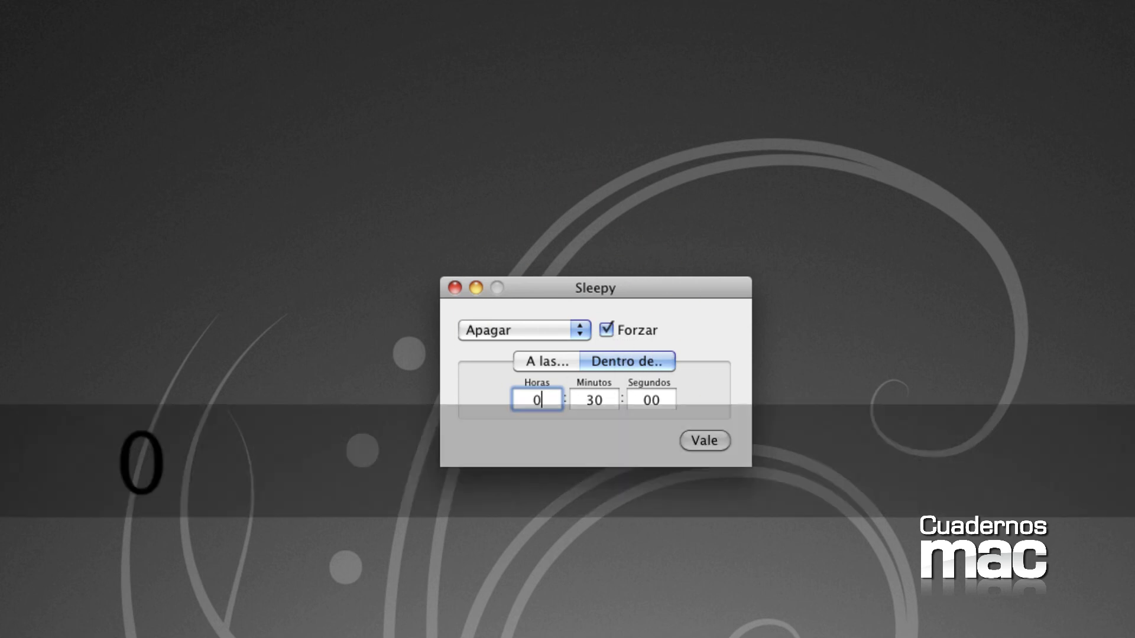
key(Tab)
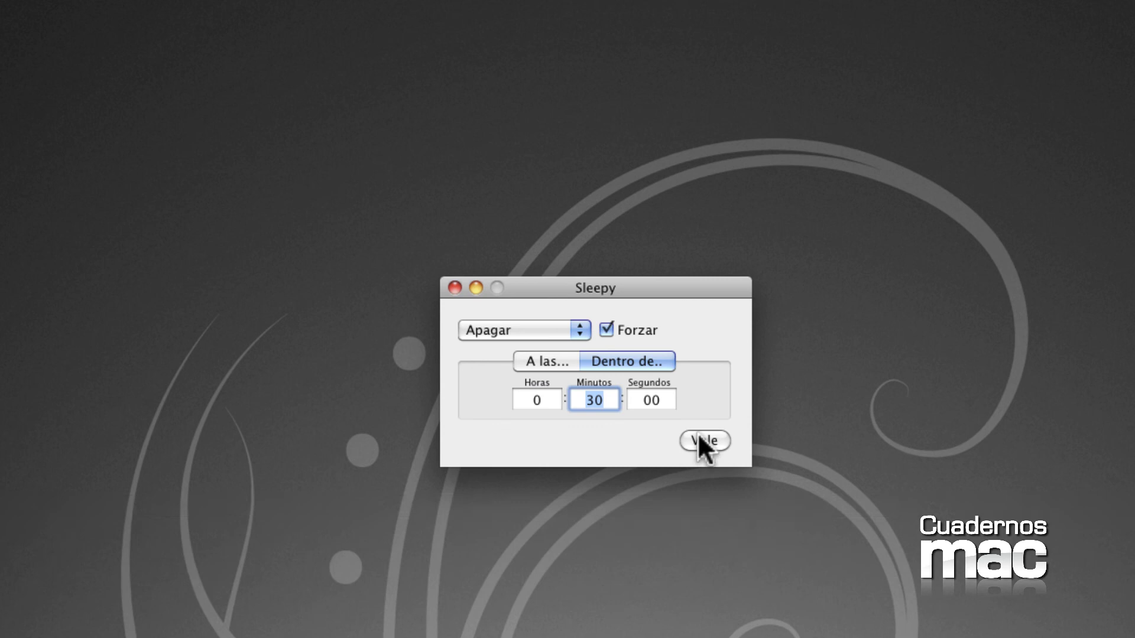
click(702, 439)
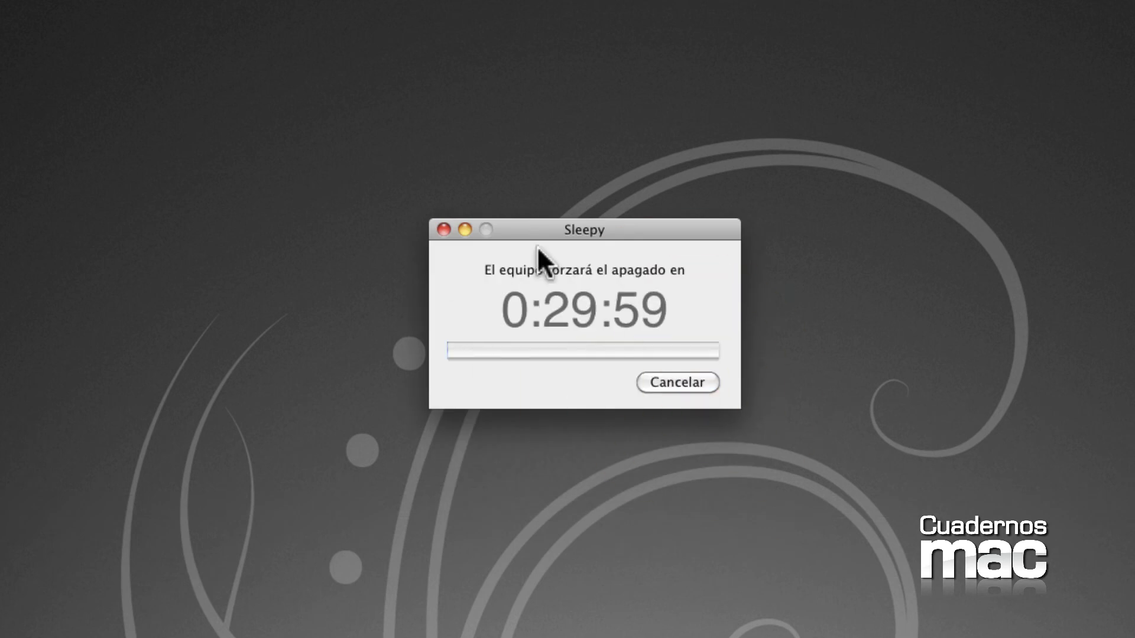
Minimise the countdown window to check it in the Dock, restore it and cancel the countdown.
click(465, 229)
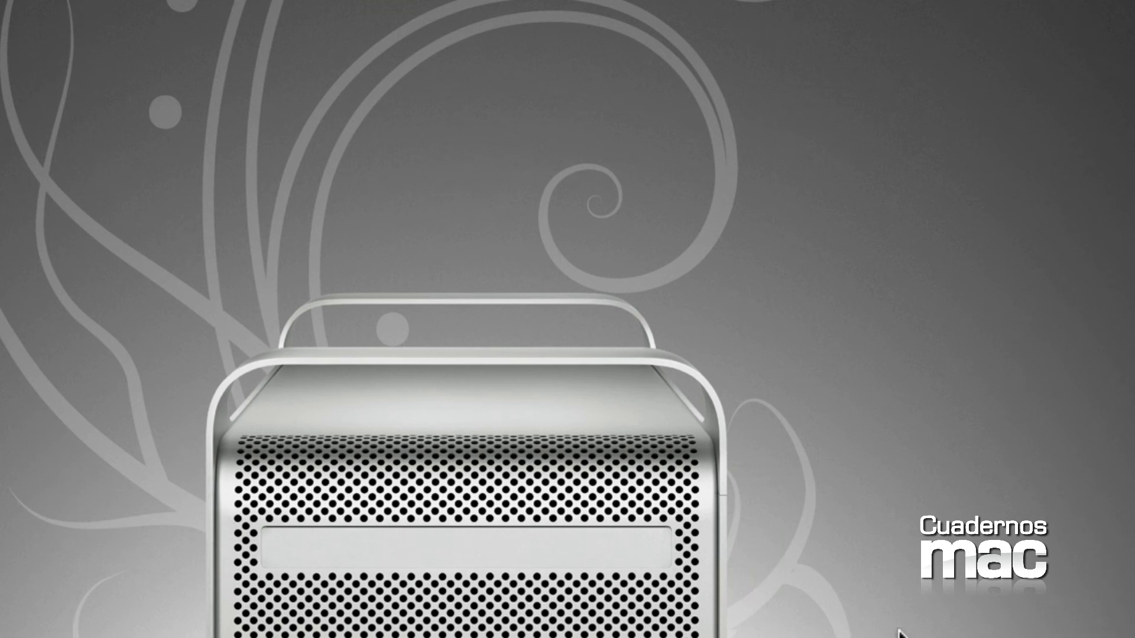
mouse_move(762, 635)
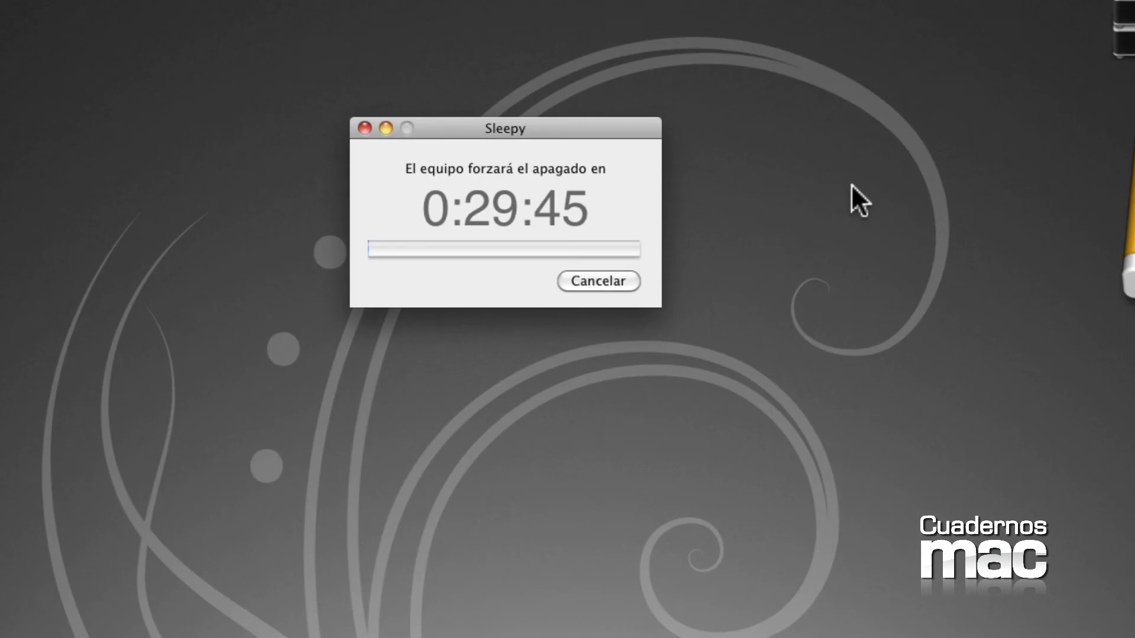
click(608, 276)
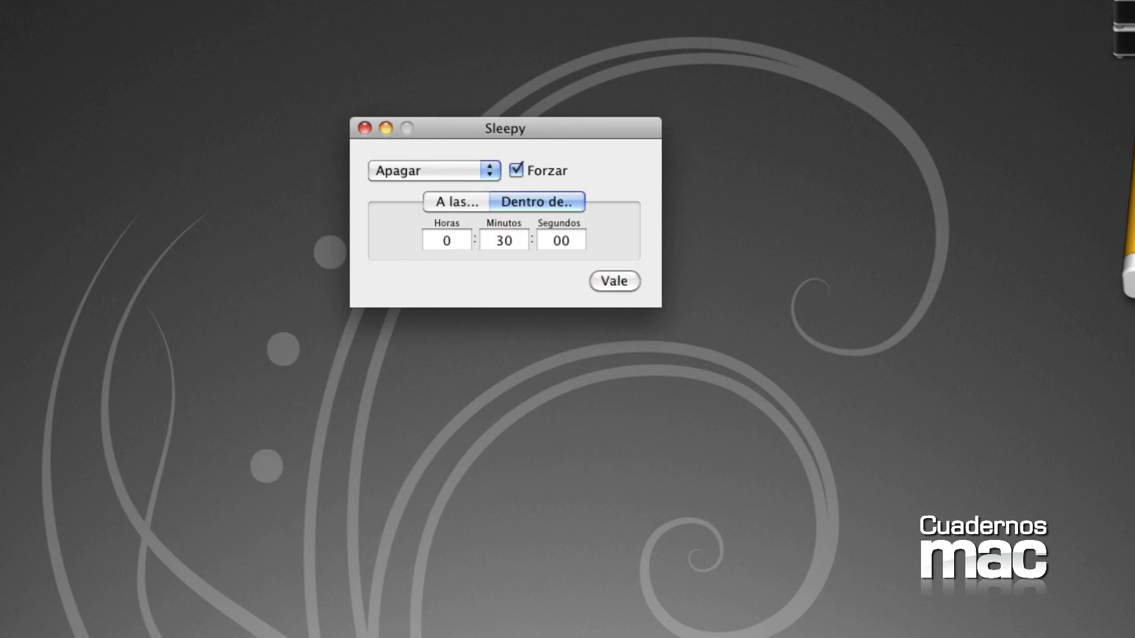
Open Sleepy's preferences and, after trying the alternatives, choose Apagar and Dentro de... as the startup values.
key(super+comma)
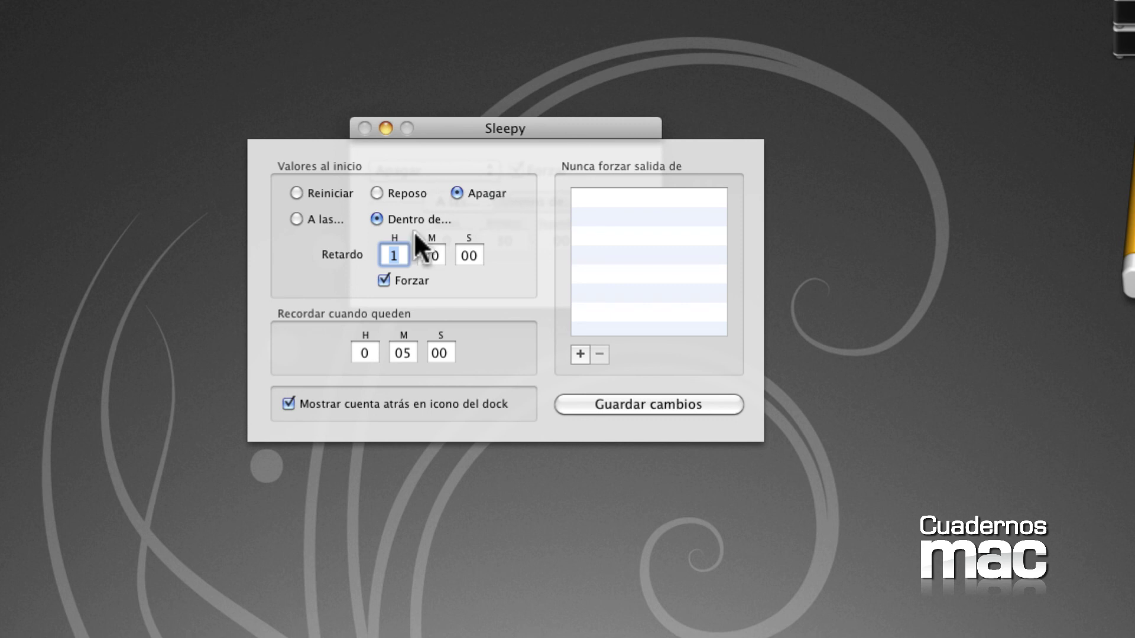
click(410, 193)
click(316, 192)
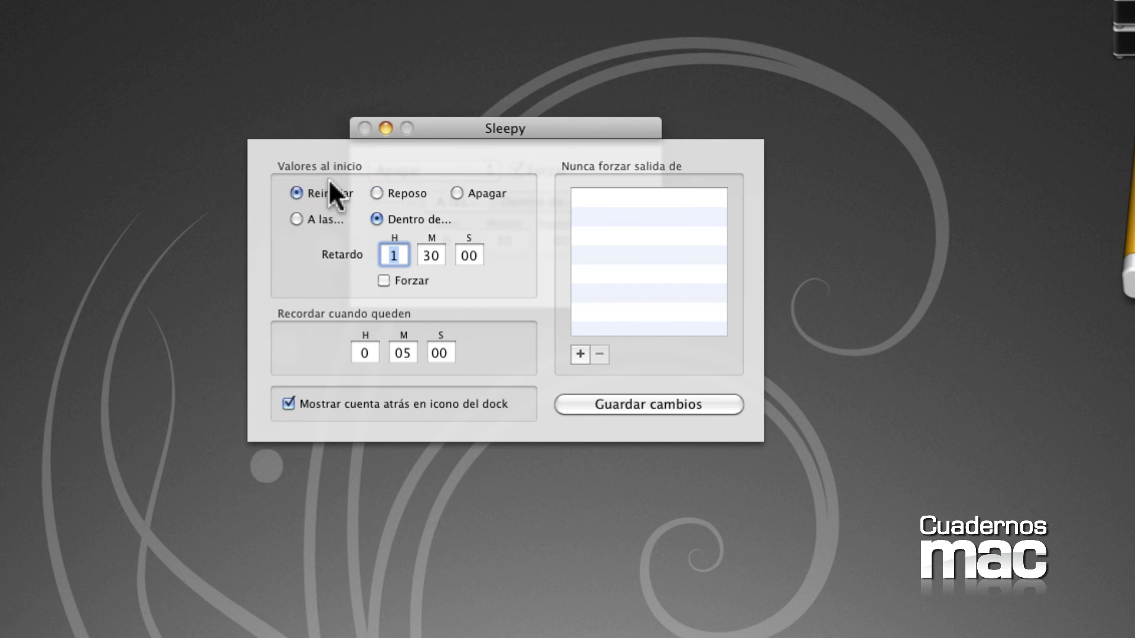
click(456, 194)
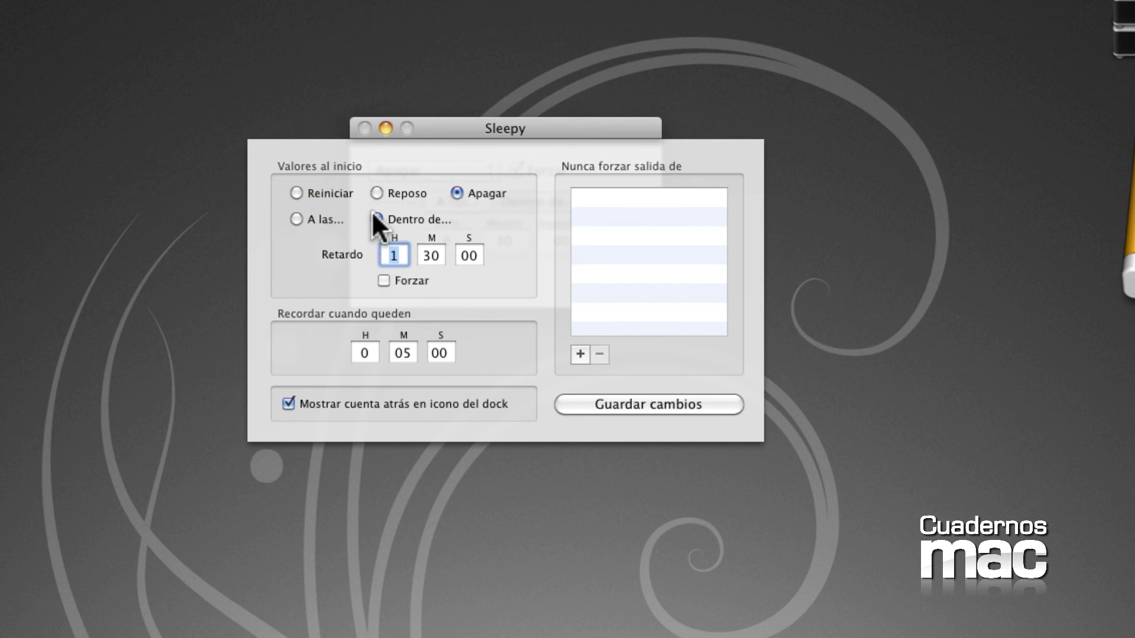
click(291, 218)
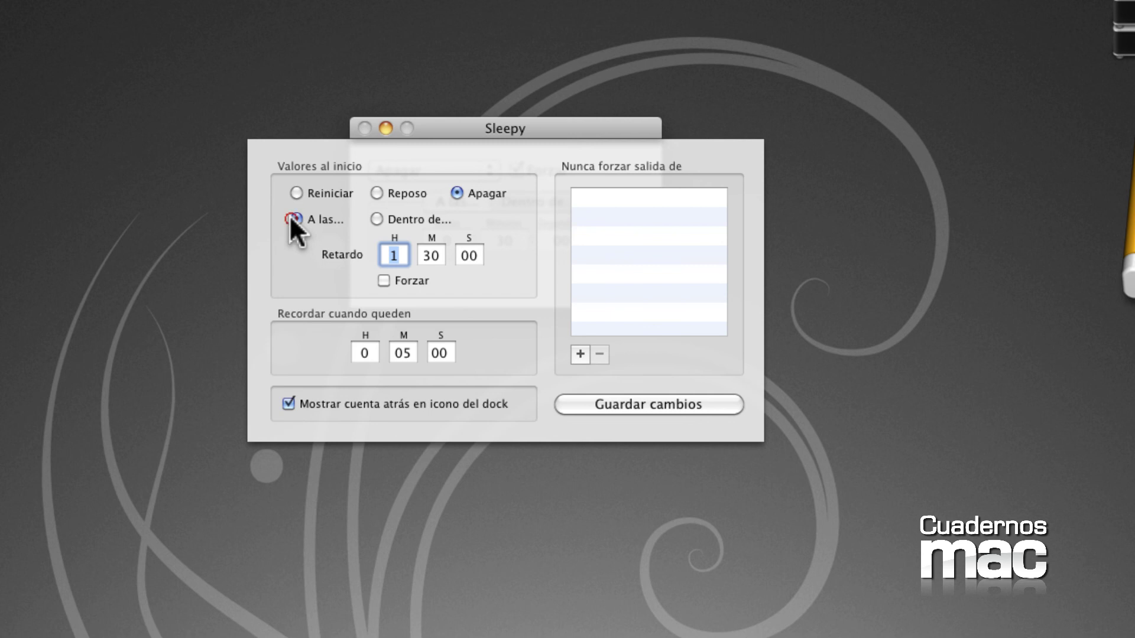
click(409, 217)
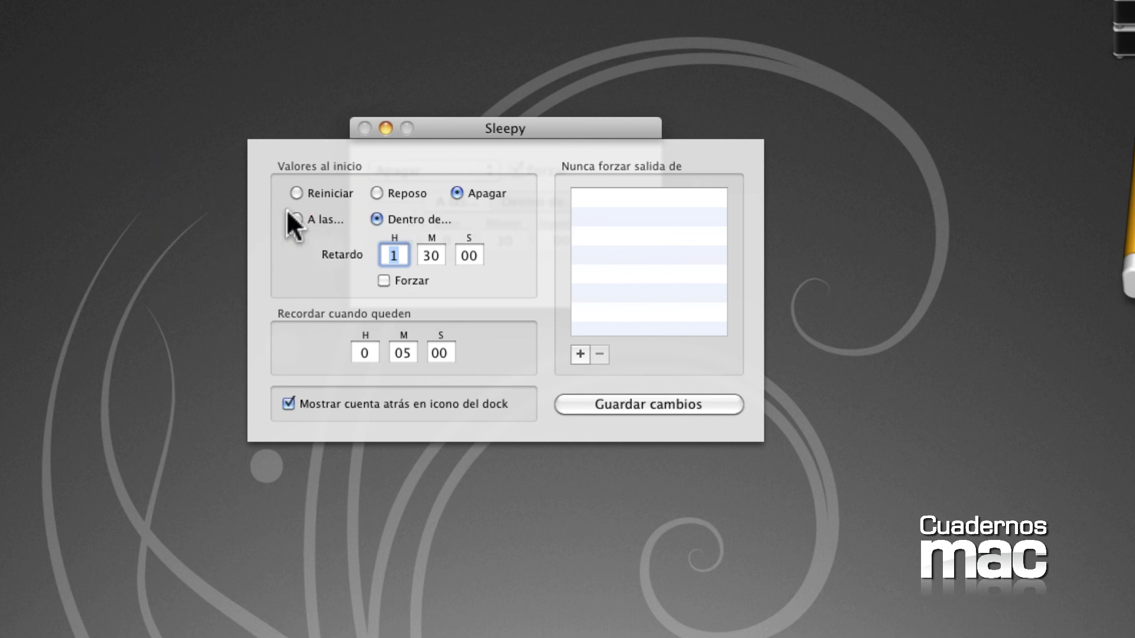
click(388, 218)
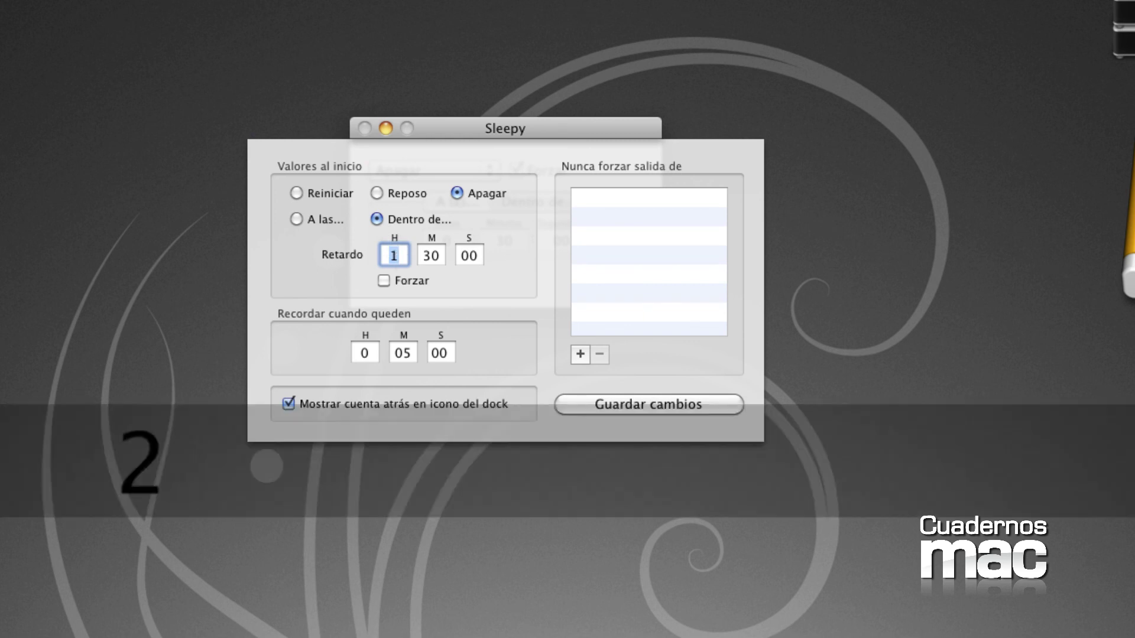
Set the default delay to 2 hours and 00 minutes, and enable Forzar.
text(2)
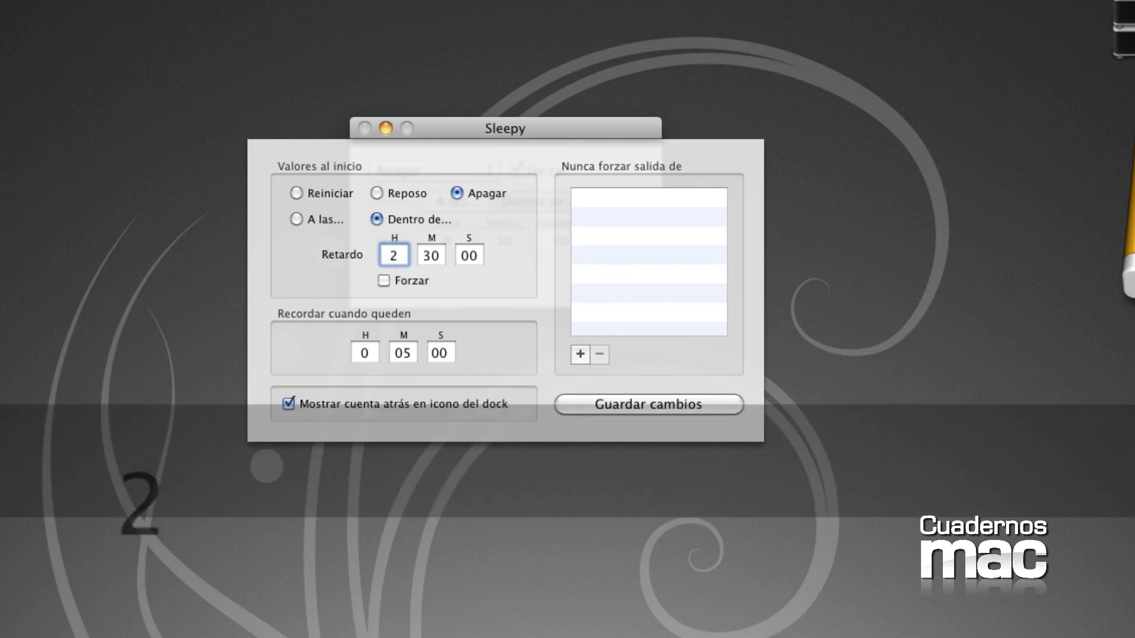
key(Tab)
text(00)
key(Tab)
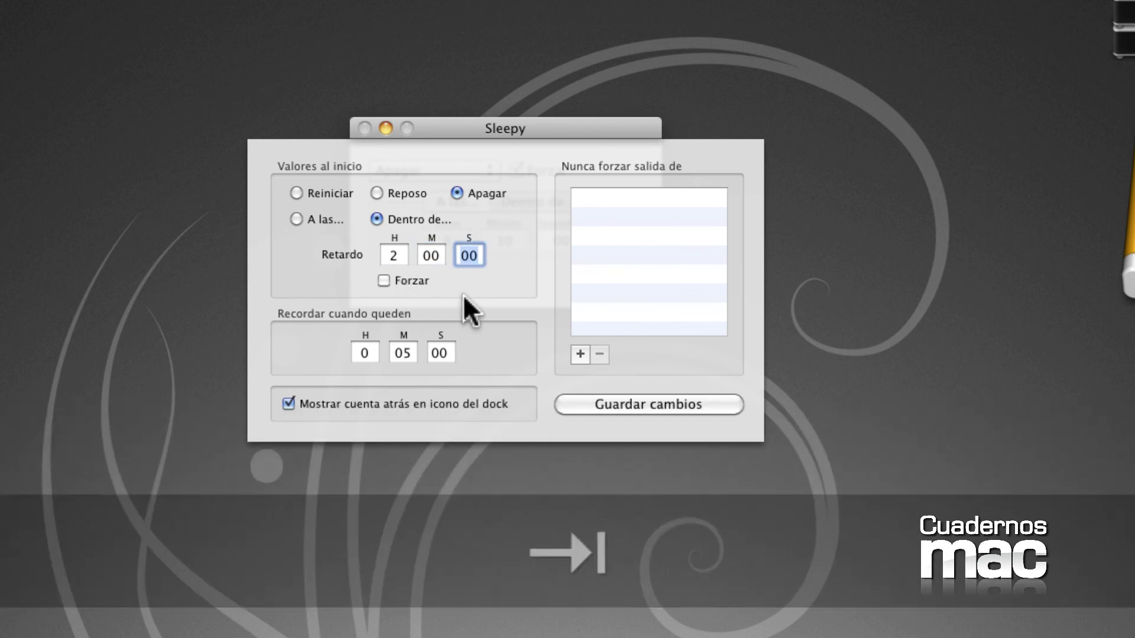
click(384, 280)
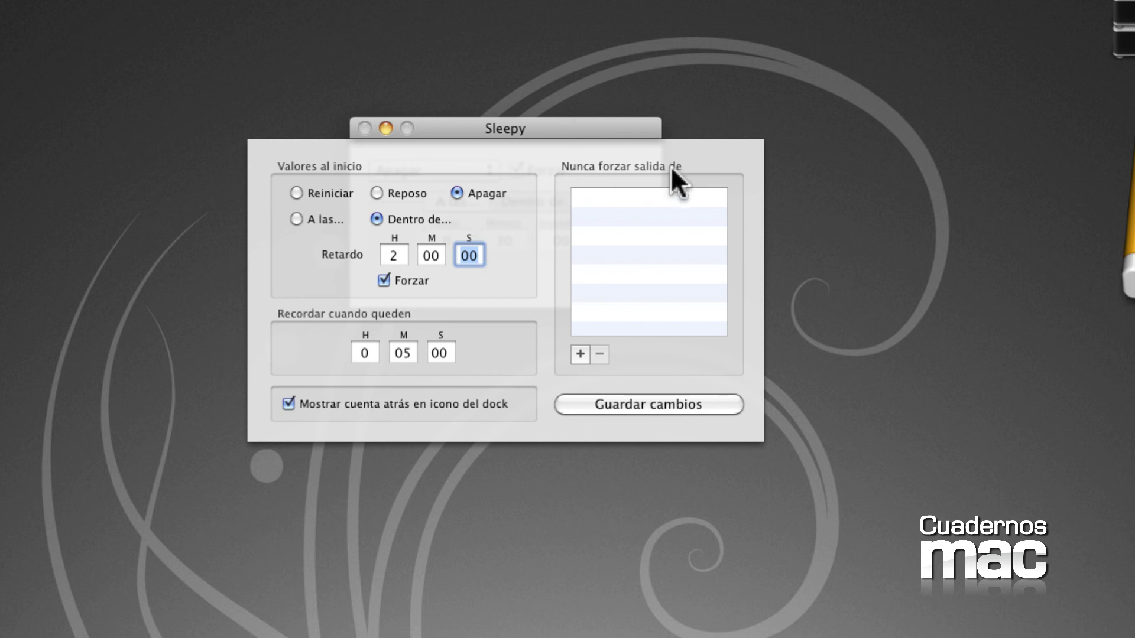
Add ScreenFlow from Aplicaciones to the Nunca forzar salida de list and select its entry.
click(578, 355)
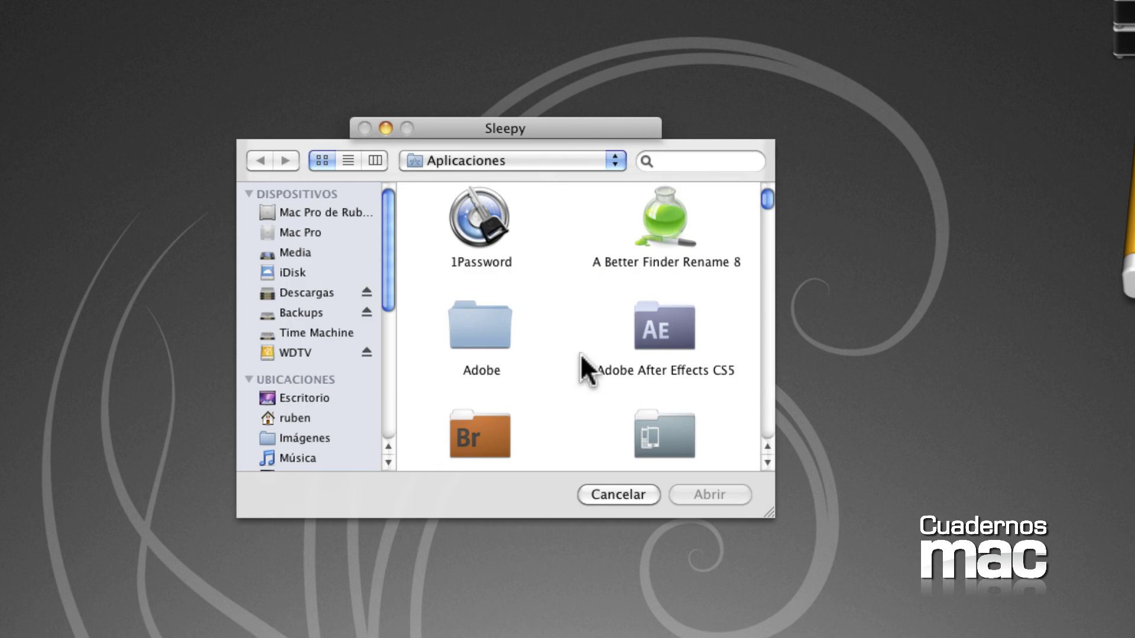
scroll(594, 367, down, 5)
scroll(595, 368, down, 15)
scroll(597, 368, down, 8)
key(s)
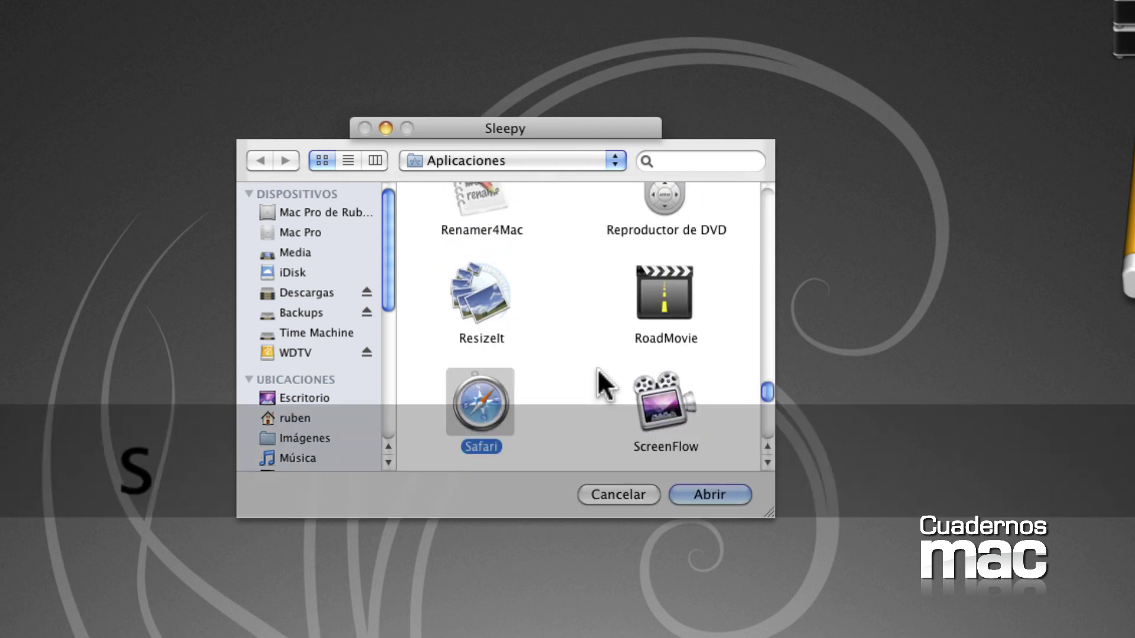
click(654, 385)
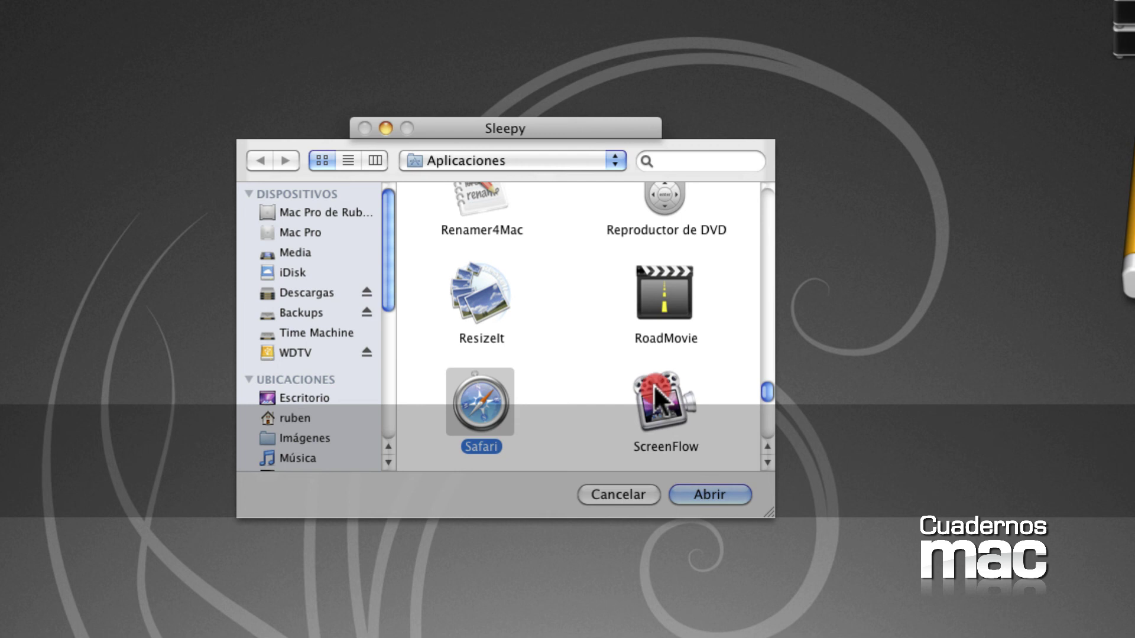
click(732, 498)
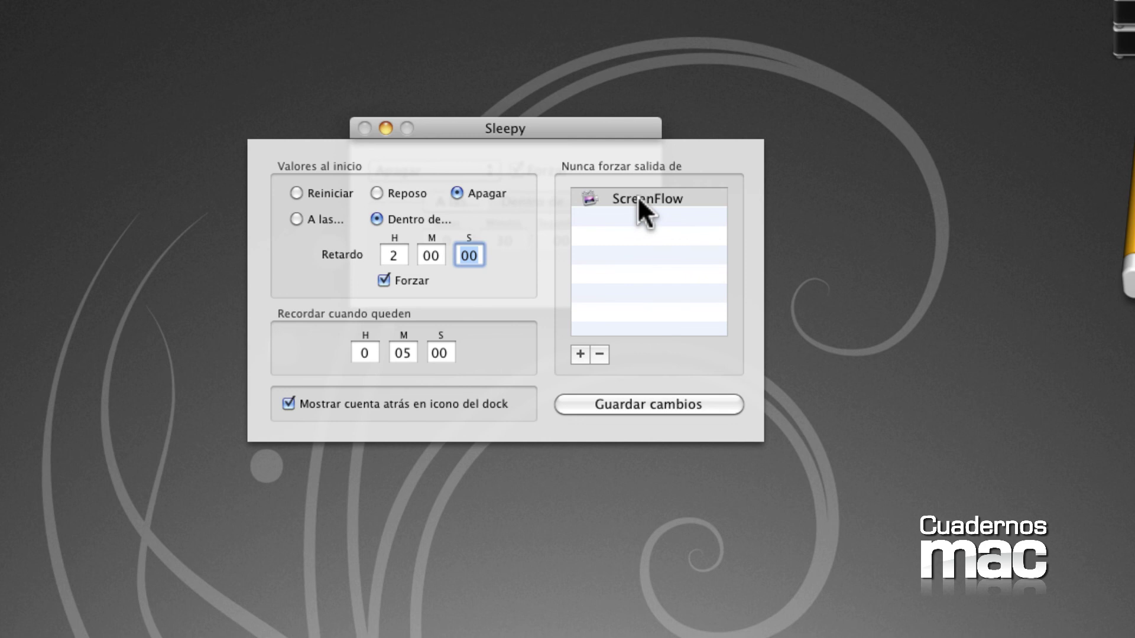
click(638, 199)
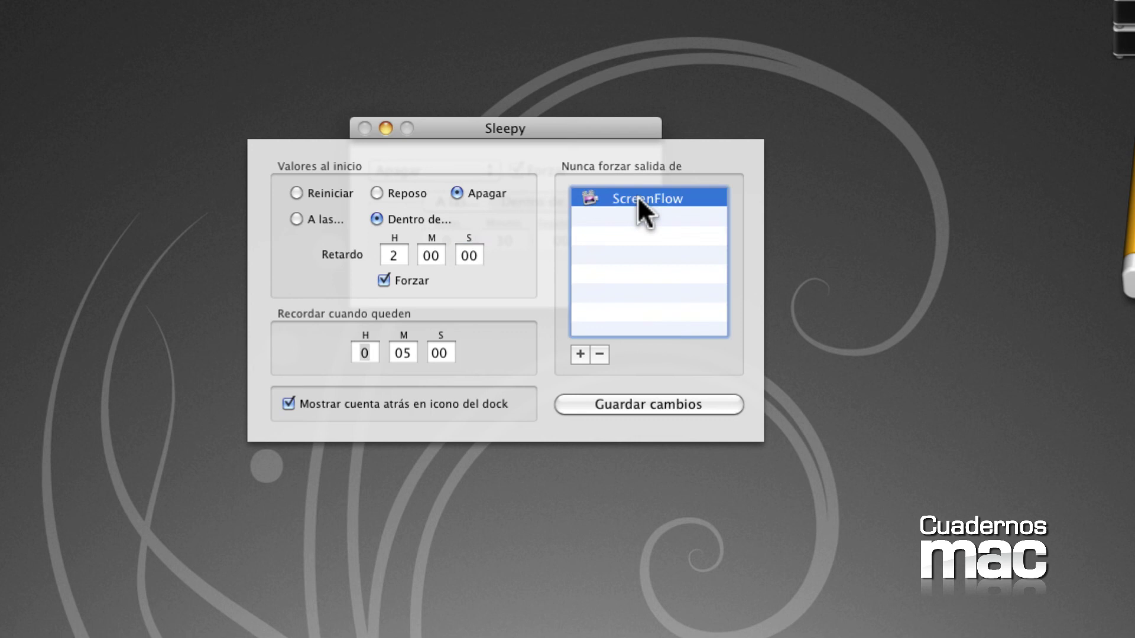
Remove ScreenFlow from the Nunca forzar salida de list, save the preference changes and close the Sleepy window.
click(599, 354)
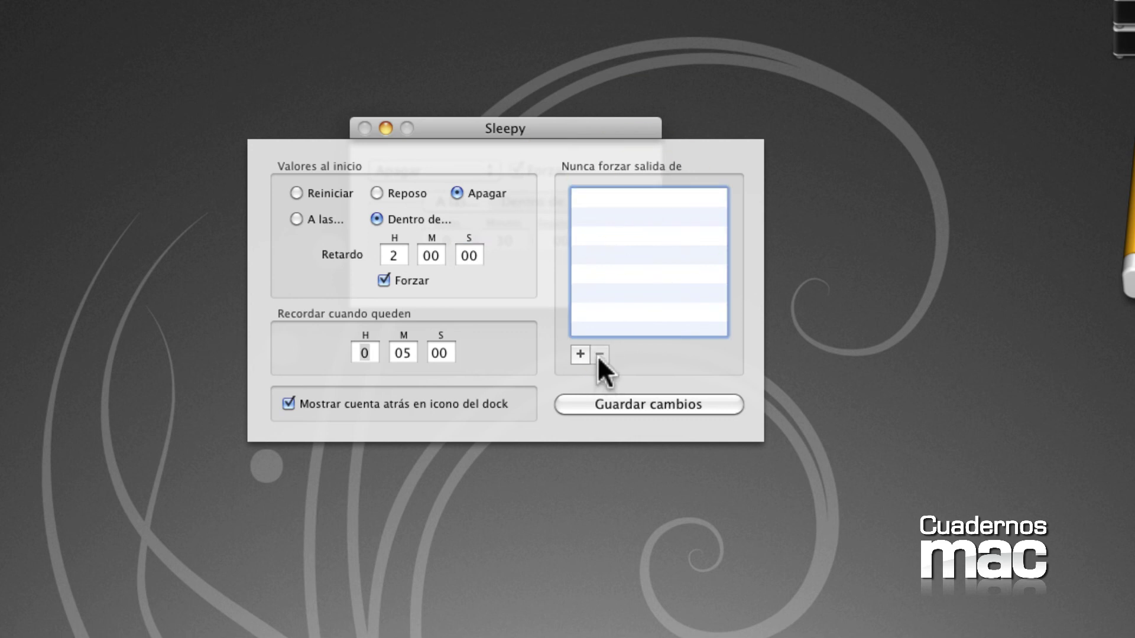
click(624, 407)
click(365, 127)
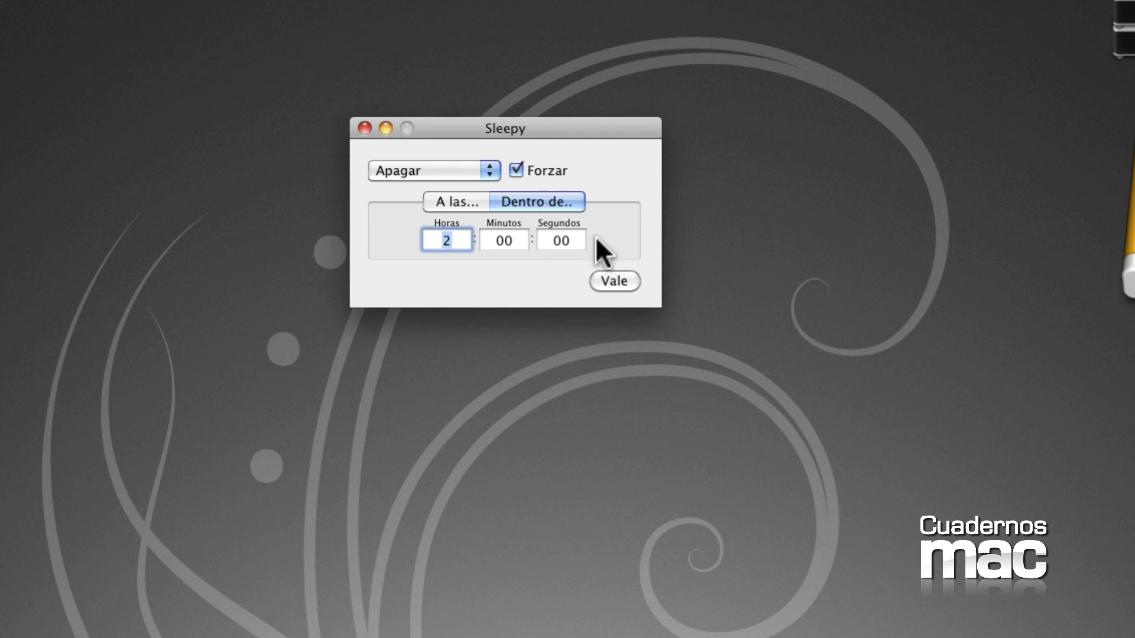
Start the forced Apagar countdown with the default delay of 2 hours and reposition its window on the desktop.
click(615, 280)
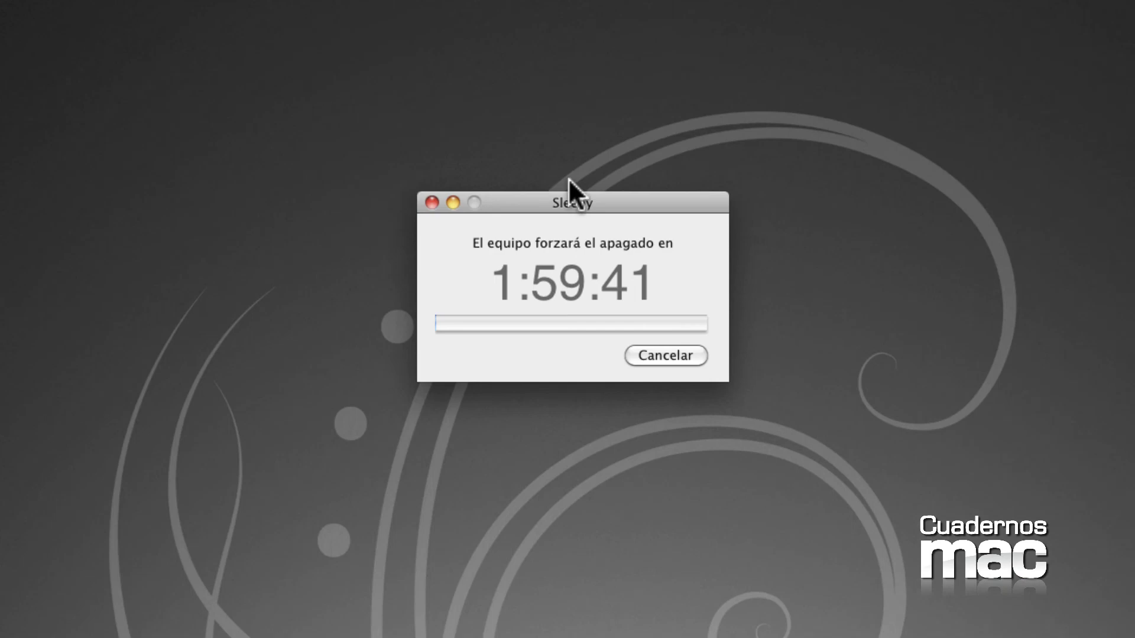
drag(571, 194, 651, 203)
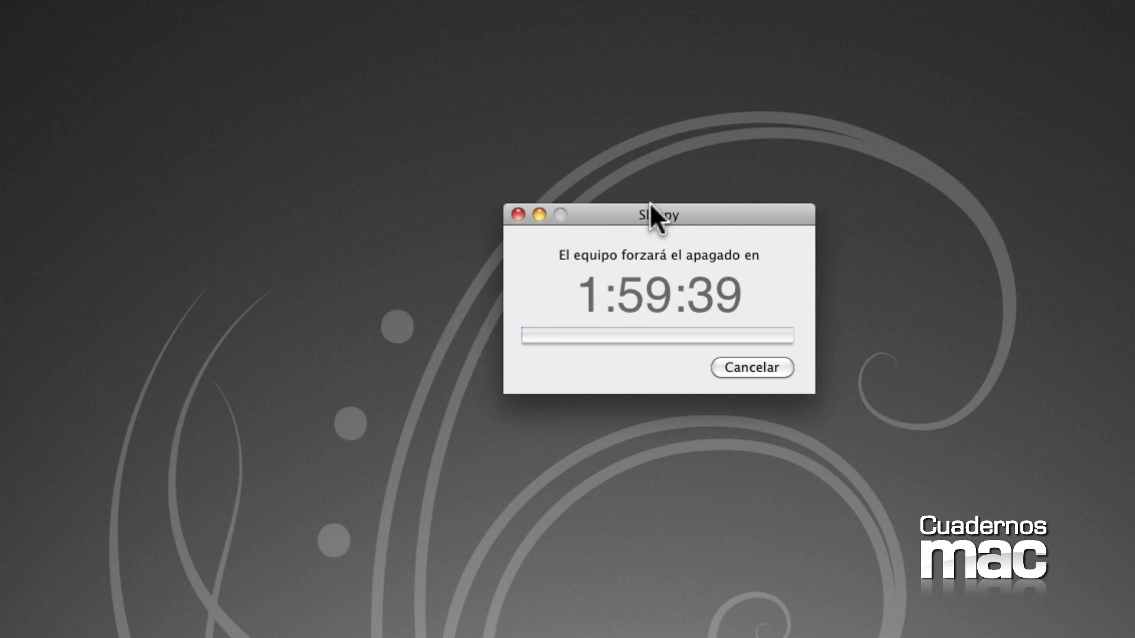
Minimise and restore the countdown window, and hide Sleepy to check the remaining time on its Dock icon.
click(539, 214)
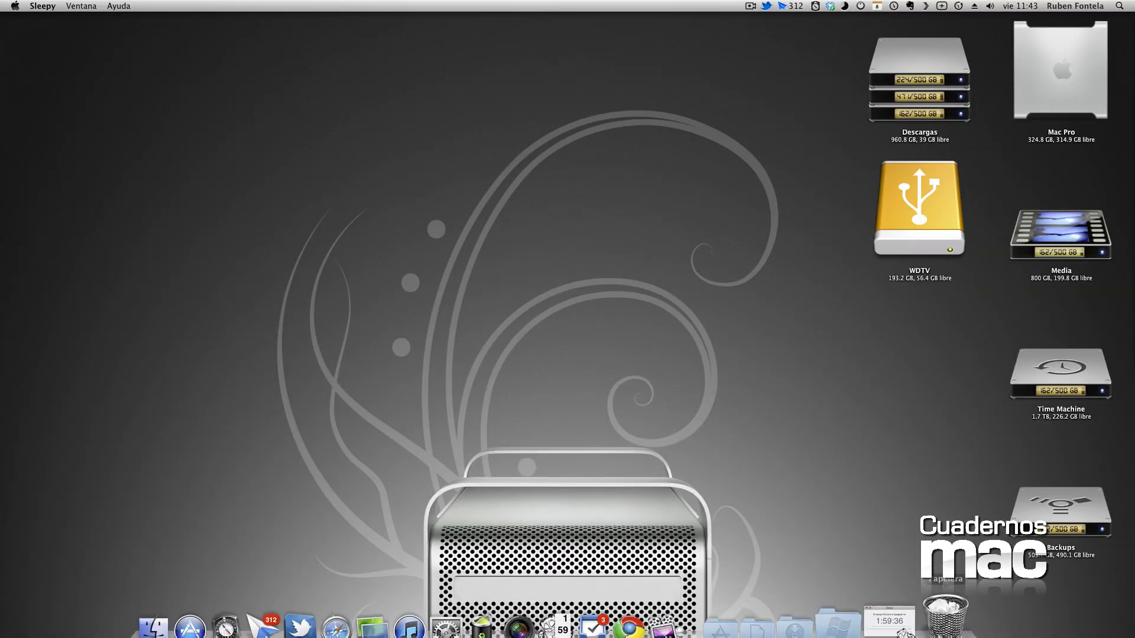
click(906, 618)
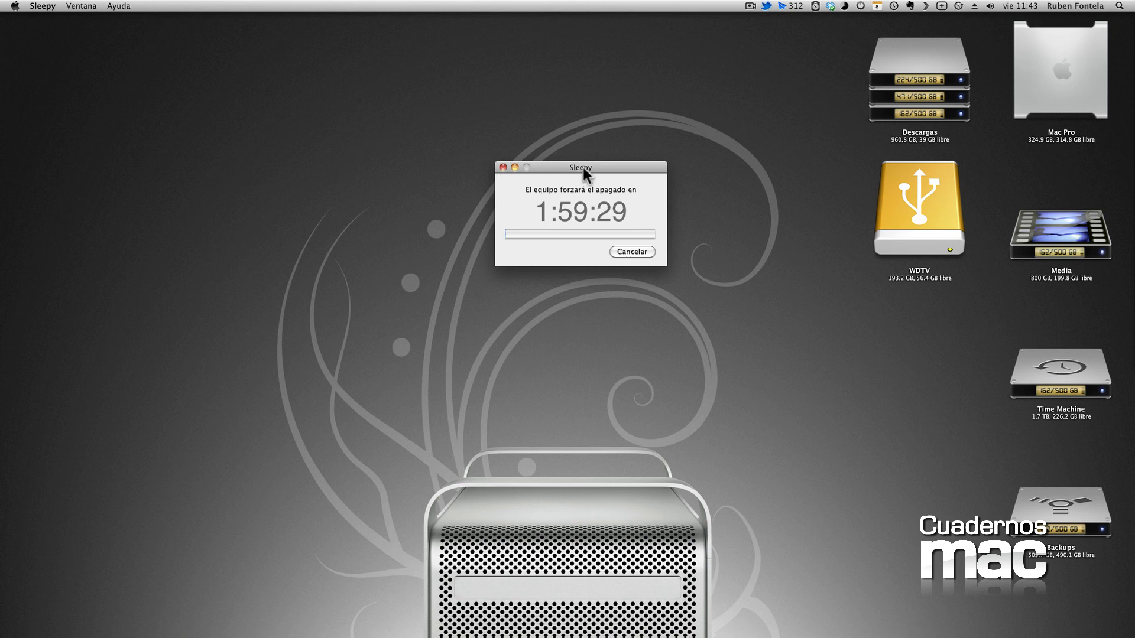
key(super+h)
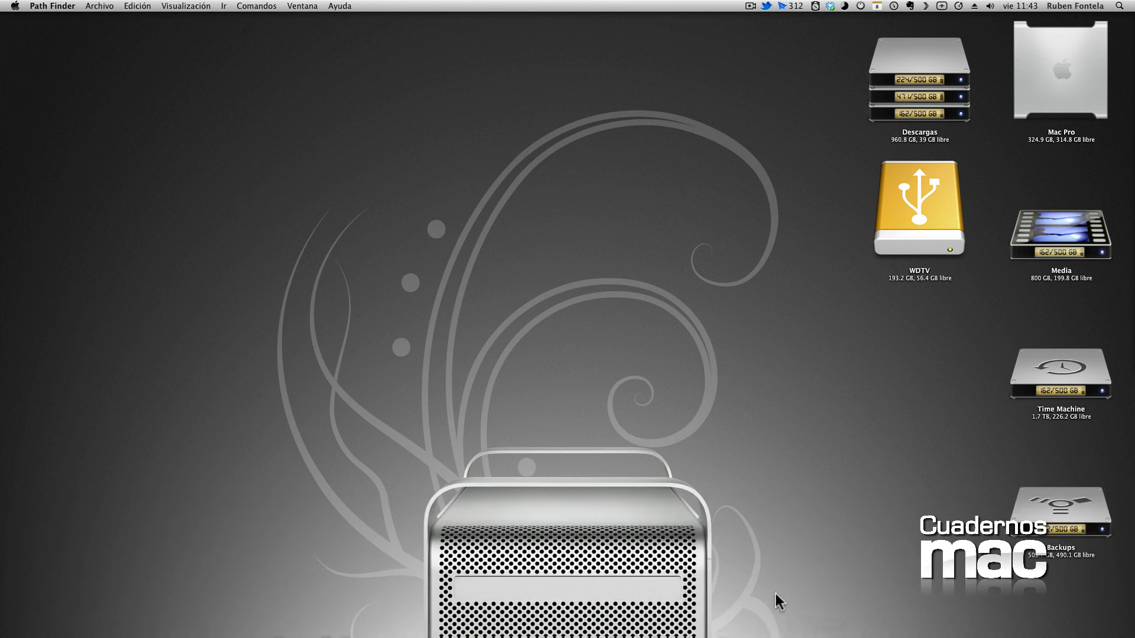
mouse_move(656, 628)
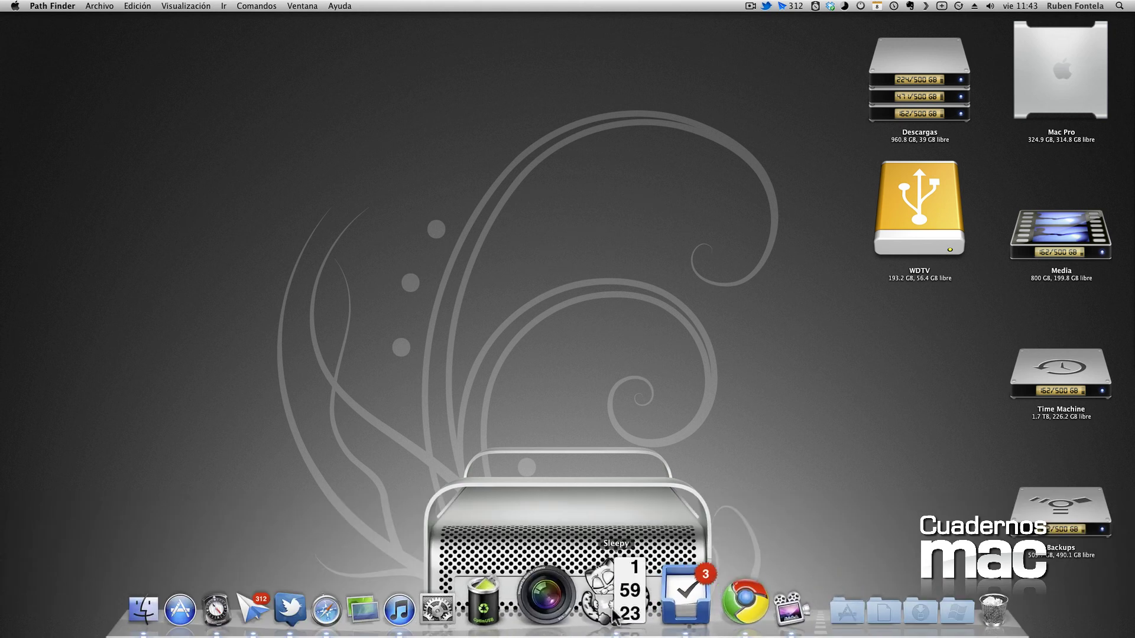